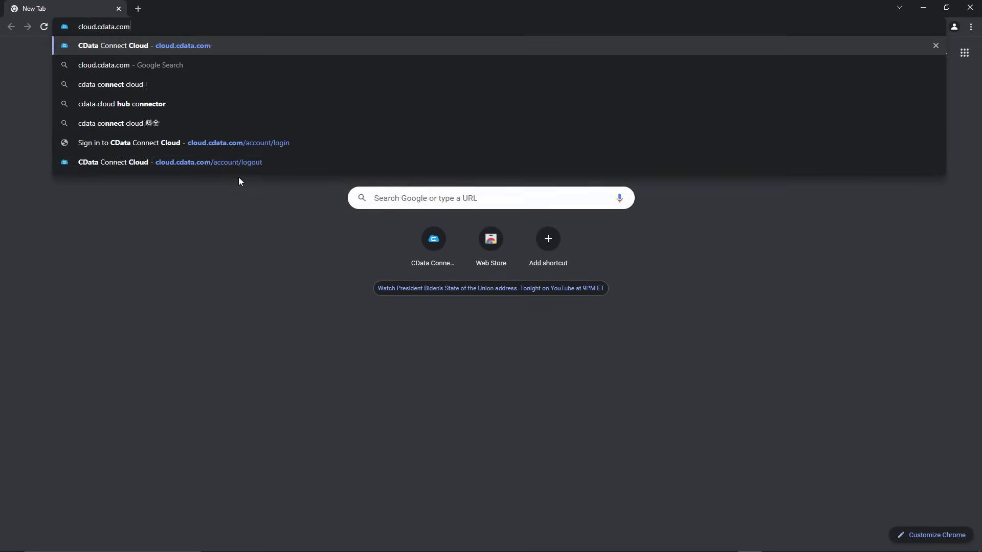
- Sign in to CData Connect Cloud with the account e-mail and saved password
{"action": "key", "text": "Return"}
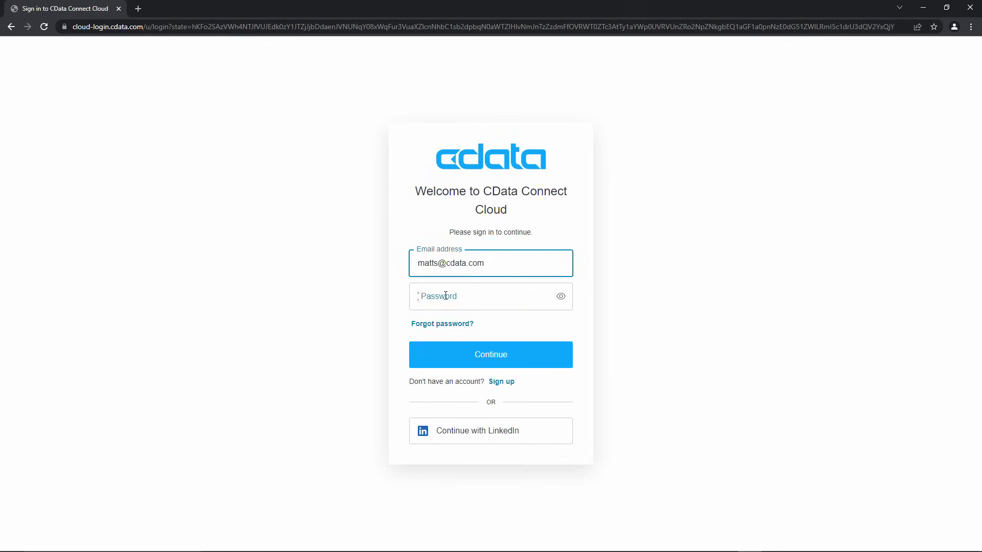
{"action": "key", "text": "Tab"}
{"action": "key", "text": "ctrl+v"}
{"action": "left_click", "coordinate": [453, 361]}
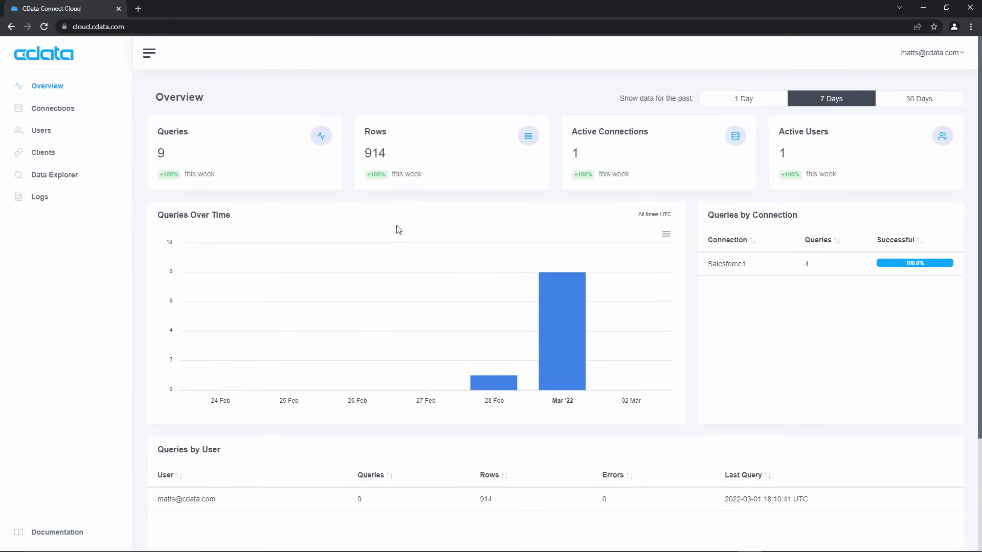
- From the Connections page, start a new connection and scroll the data sources to Salesforce
{"action": "left_click", "coordinate": [69, 110]}
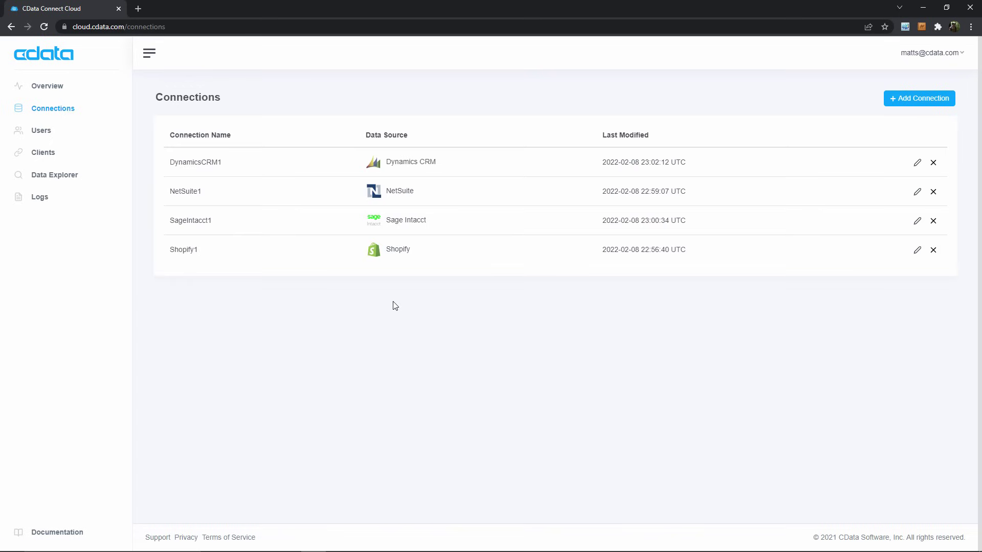
{"action": "left_click", "coordinate": [904, 100]}
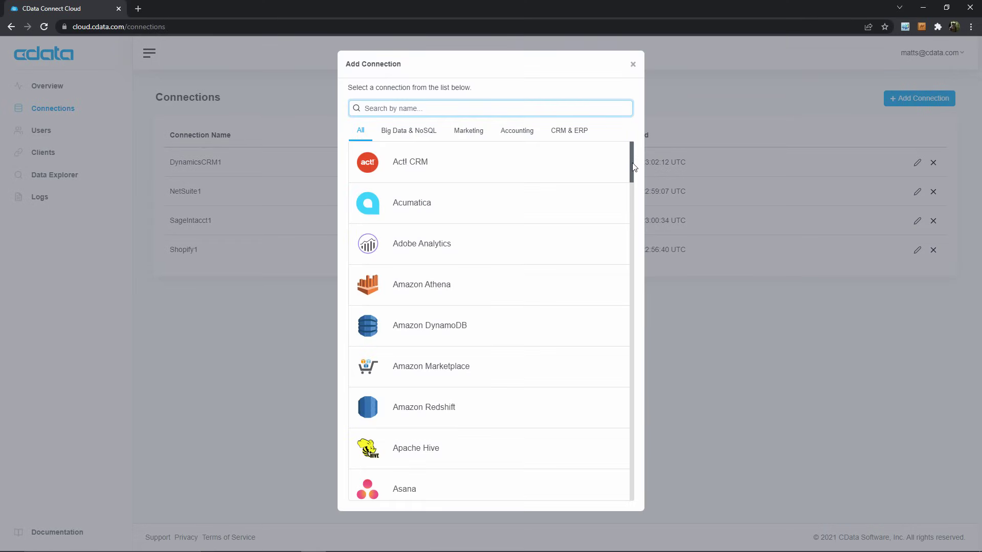
{"action": "left_click_drag", "start_coordinate": [630, 167], "coordinate": [646, 407]}
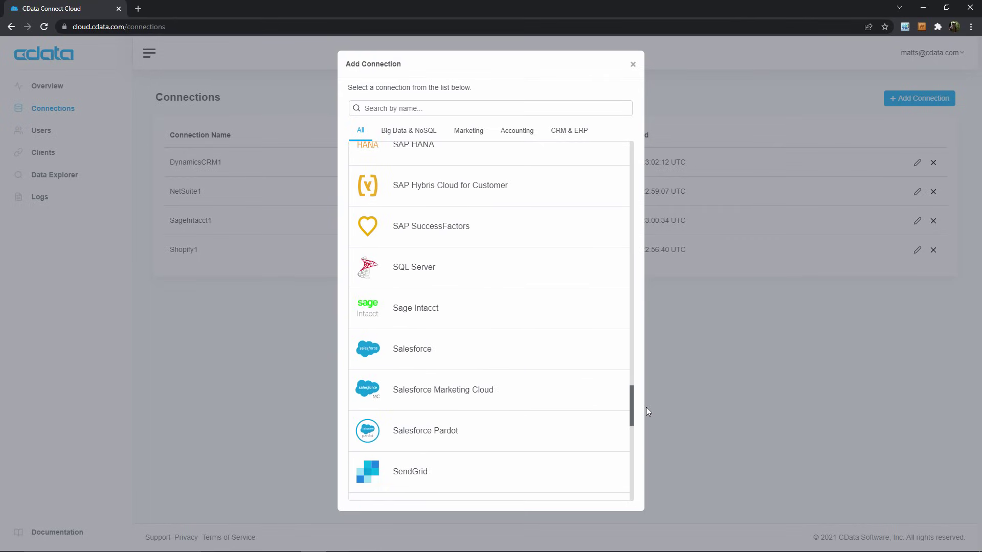
- Create the Salesforce1 connection, authorise it with the saved Salesforce login, then save and test it
{"action": "left_click", "coordinate": [509, 356]}
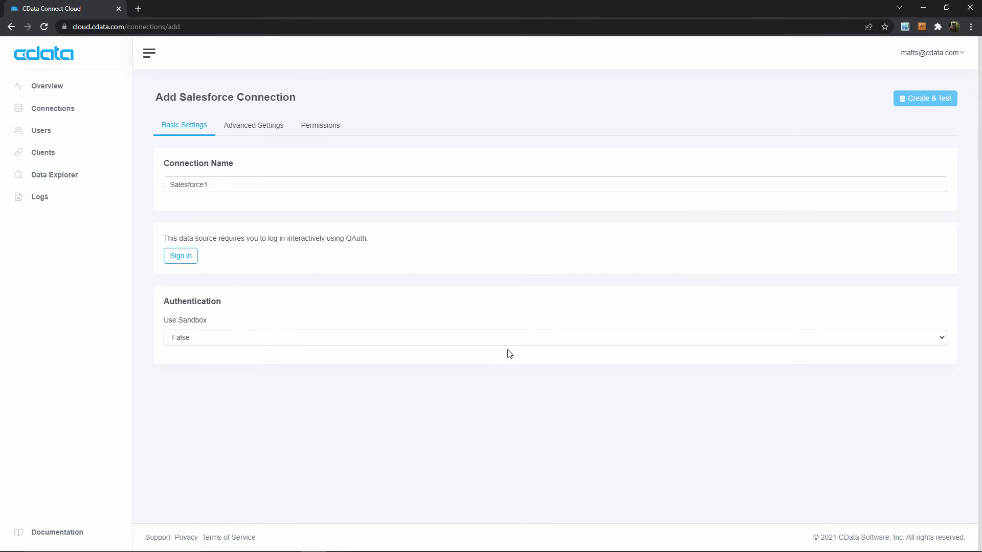
{"action": "left_click", "coordinate": [191, 256]}
{"action": "left_click", "coordinate": [251, 258]}
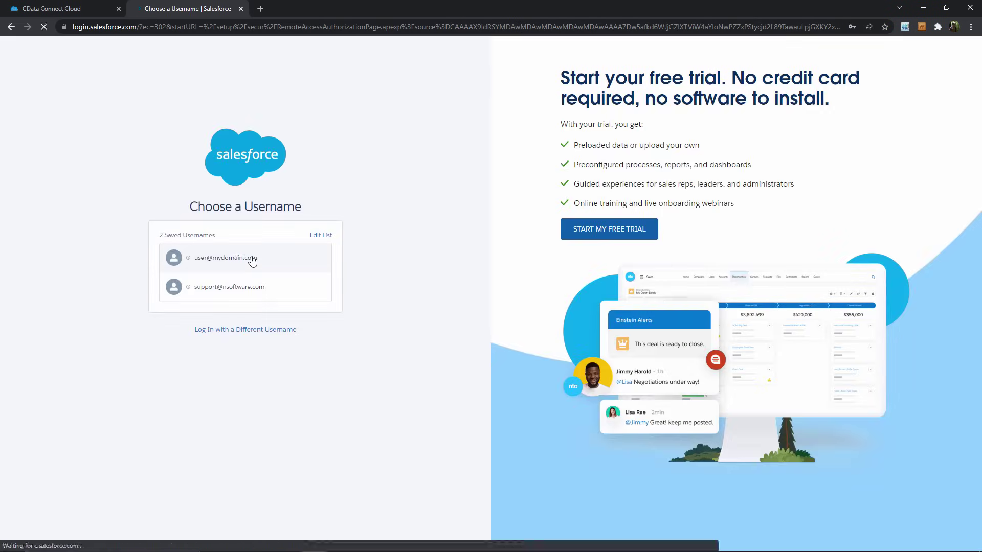
{"action": "left_click", "coordinate": [248, 269]}
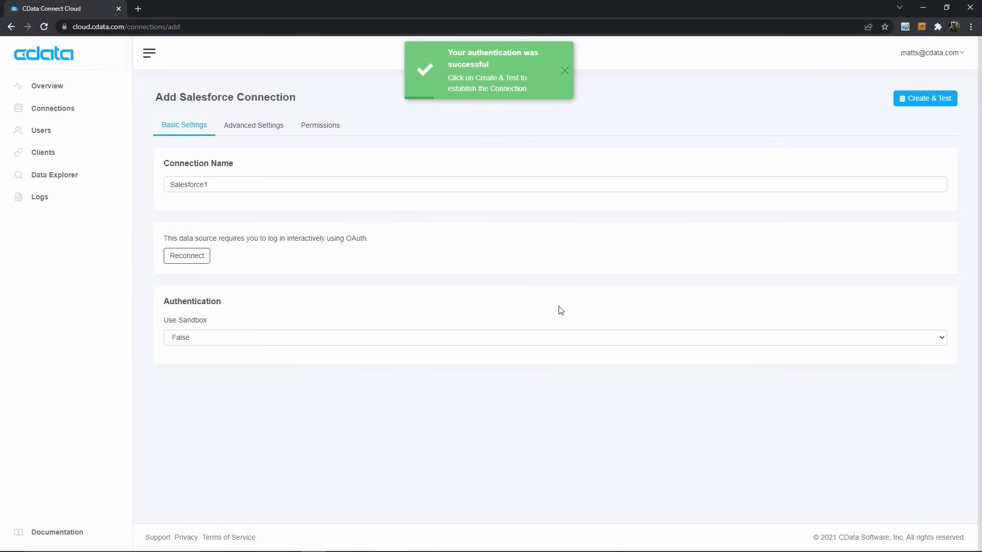
{"action": "left_click", "coordinate": [930, 102]}
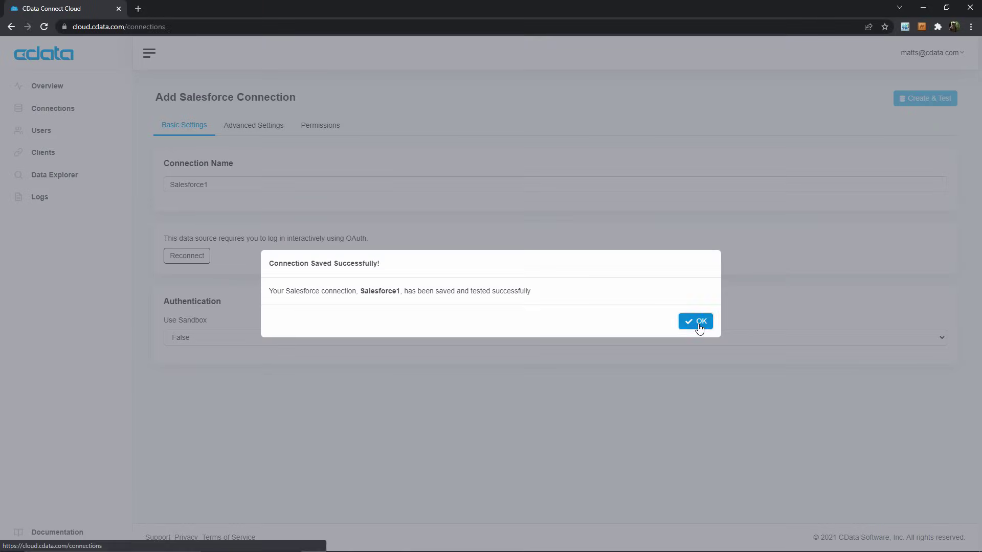
- Confirm the saved connection, then pick the Google Sheets client to get a new untitled spreadsheet
{"action": "left_click", "coordinate": [699, 324]}
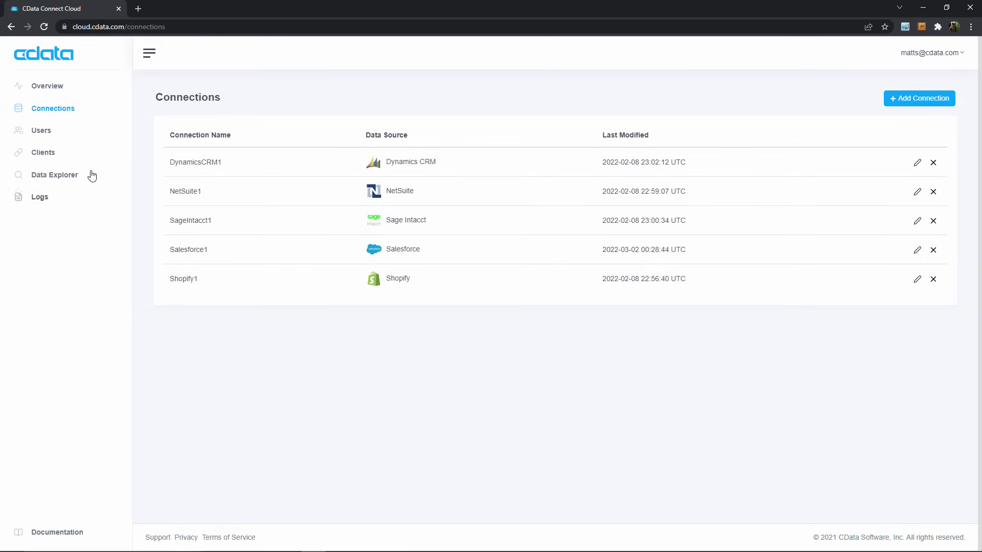
{"action": "left_click", "coordinate": [51, 156]}
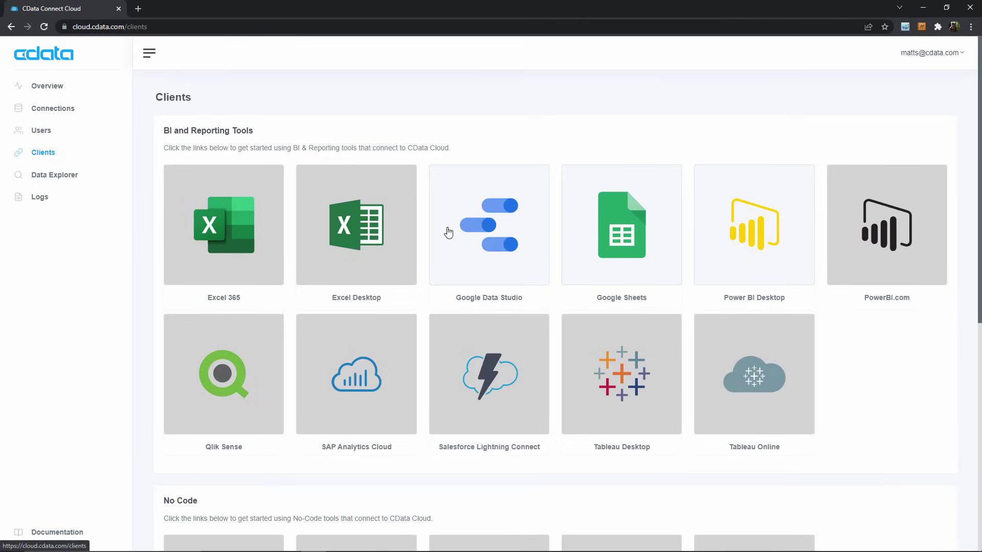
{"action": "left_click", "coordinate": [602, 231]}
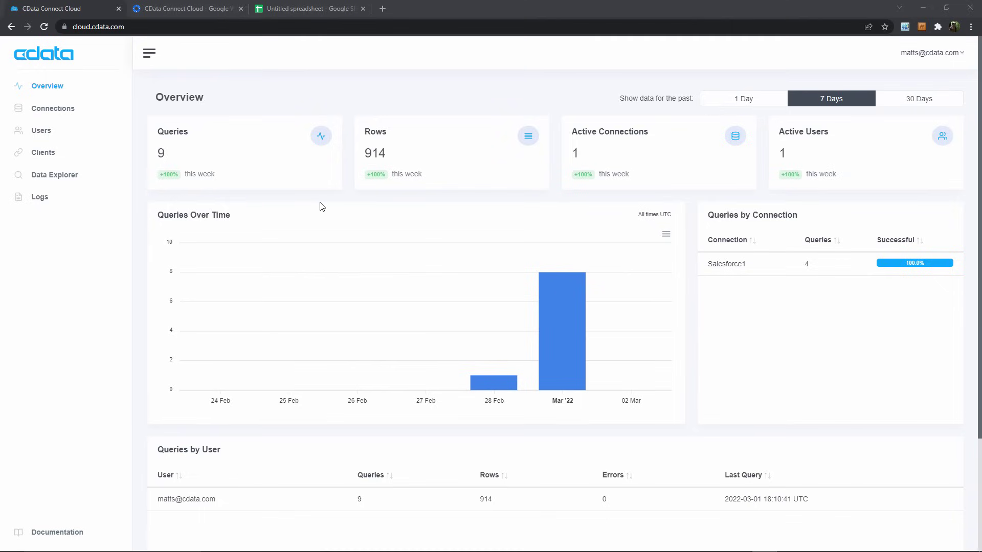
- In the untitled spreadsheet, launch the CData Connect Cloud extension and authorise it
{"action": "left_click", "coordinate": [309, 6]}
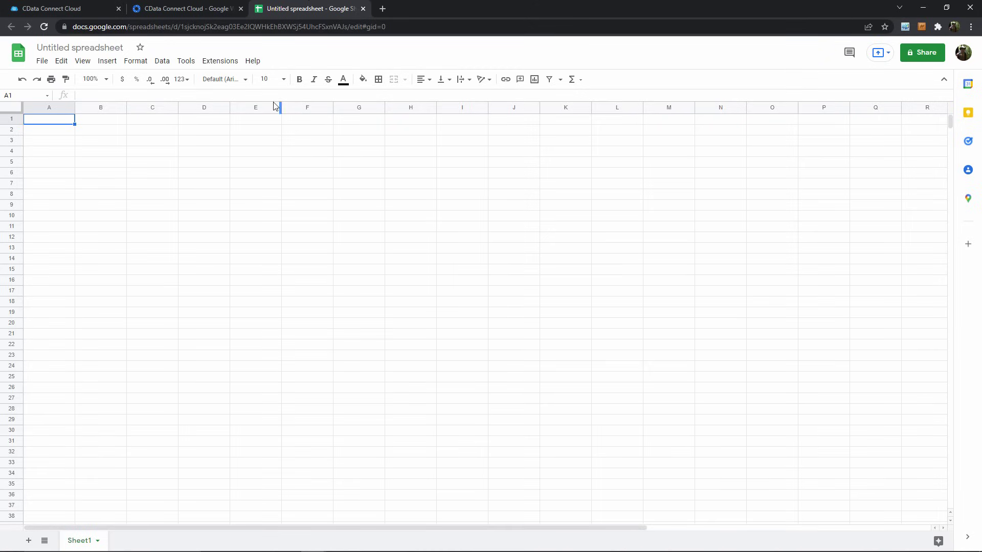
{"action": "left_click", "coordinate": [224, 64]}
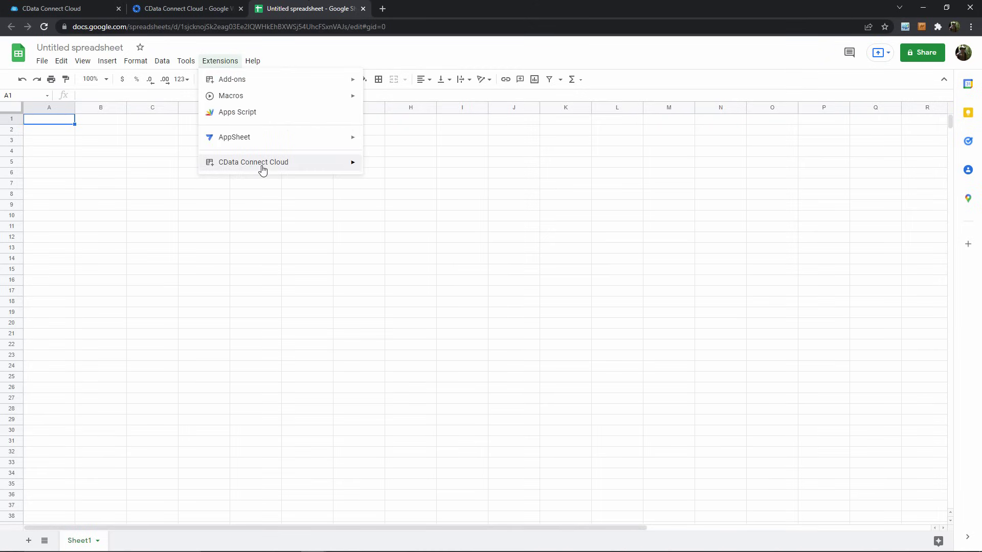
{"action": "mouse_move", "coordinate": [263, 170]}
{"action": "left_click", "coordinate": [382, 171]}
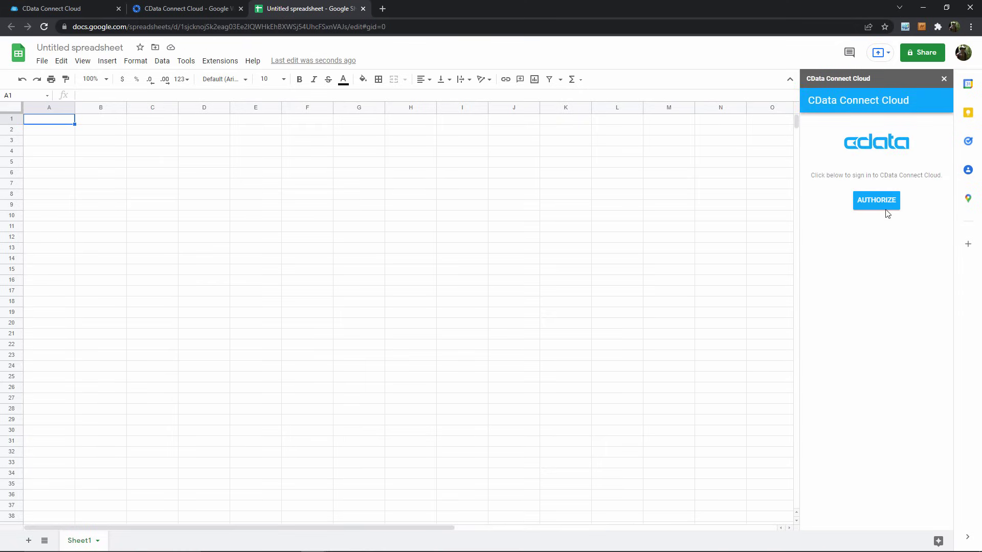
{"action": "left_click", "coordinate": [887, 209]}
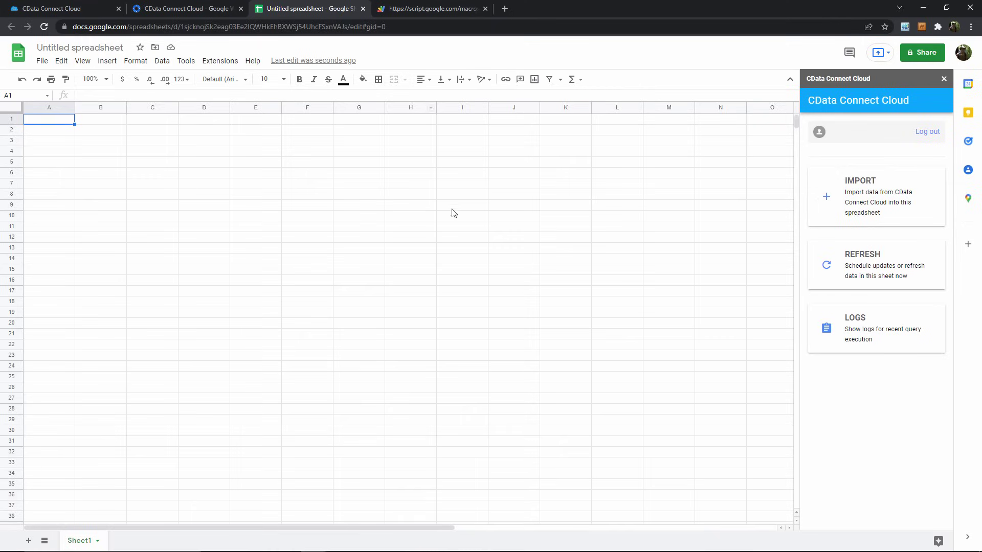
- Start an import from connection Salesforce1, table Salesforce.Account, keeping the 100-row limit
{"action": "left_click", "coordinate": [836, 195]}
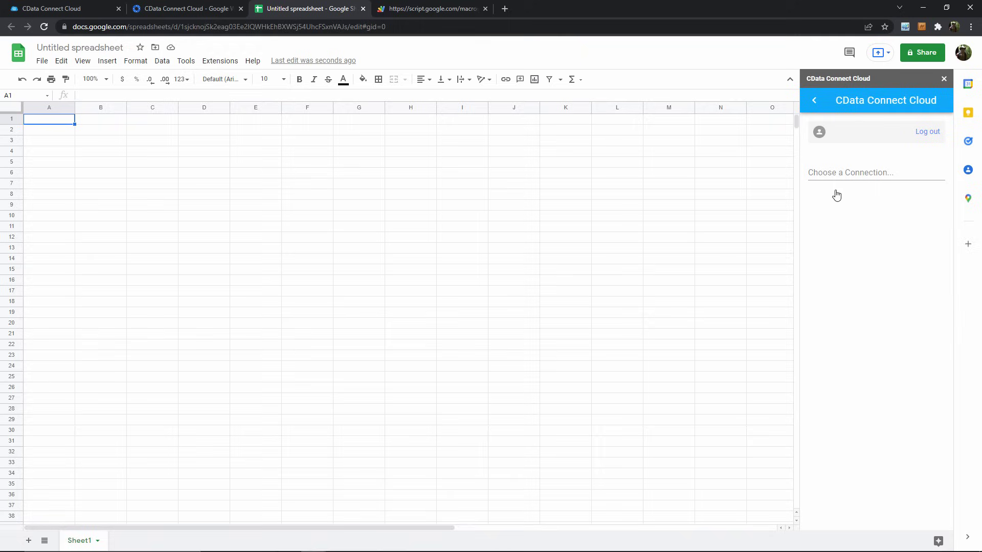
{"action": "left_click", "coordinate": [840, 173]}
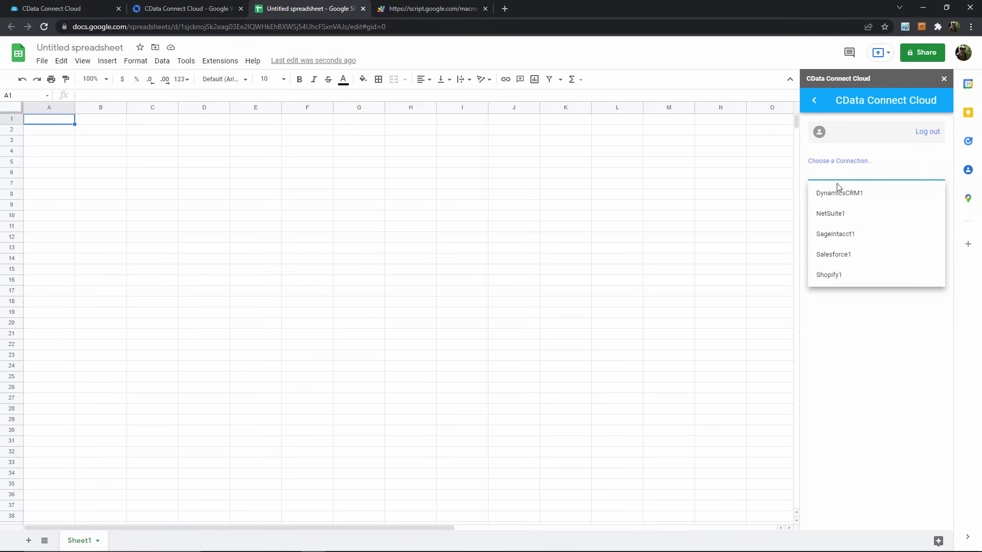
{"action": "left_click", "coordinate": [845, 254]}
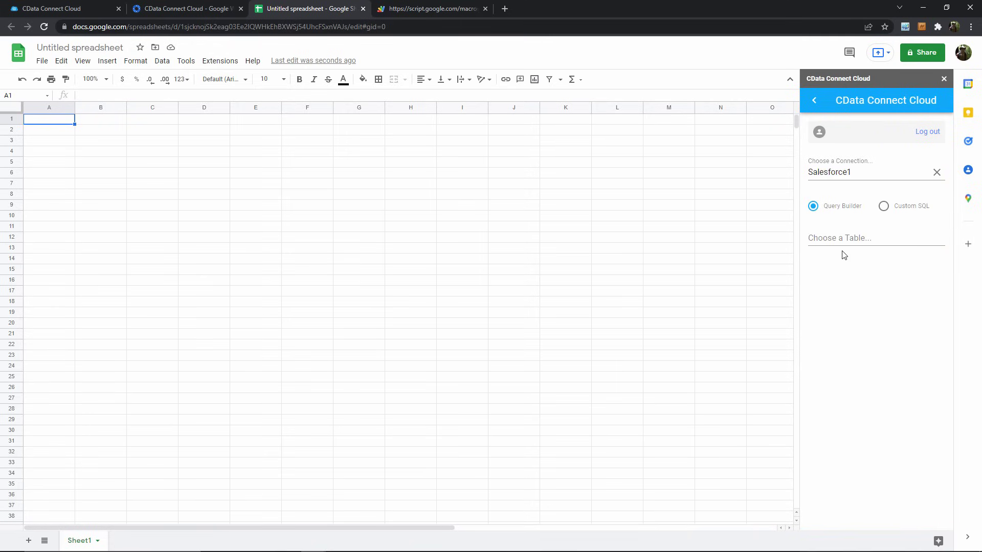
{"action": "left_click", "coordinate": [847, 240]}
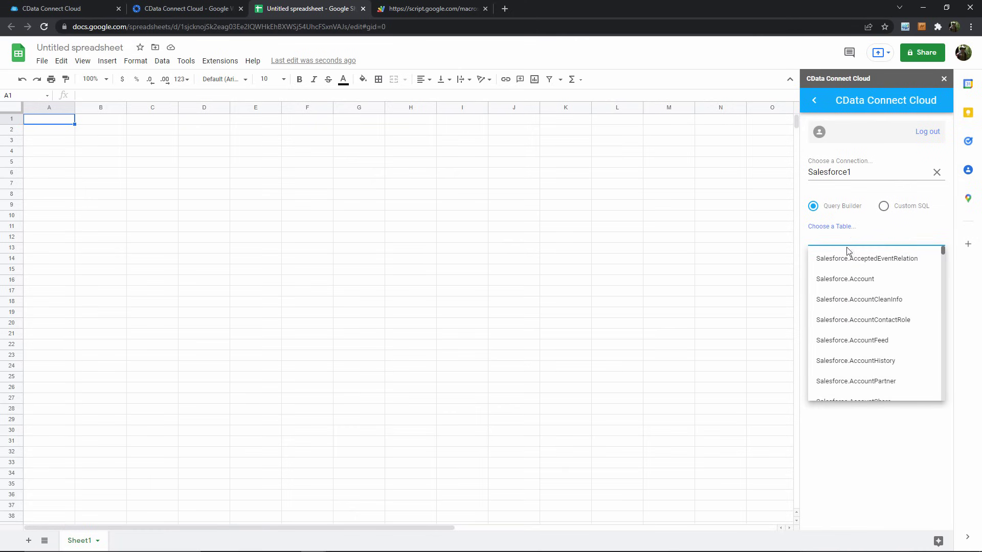
{"action": "left_click", "coordinate": [848, 279]}
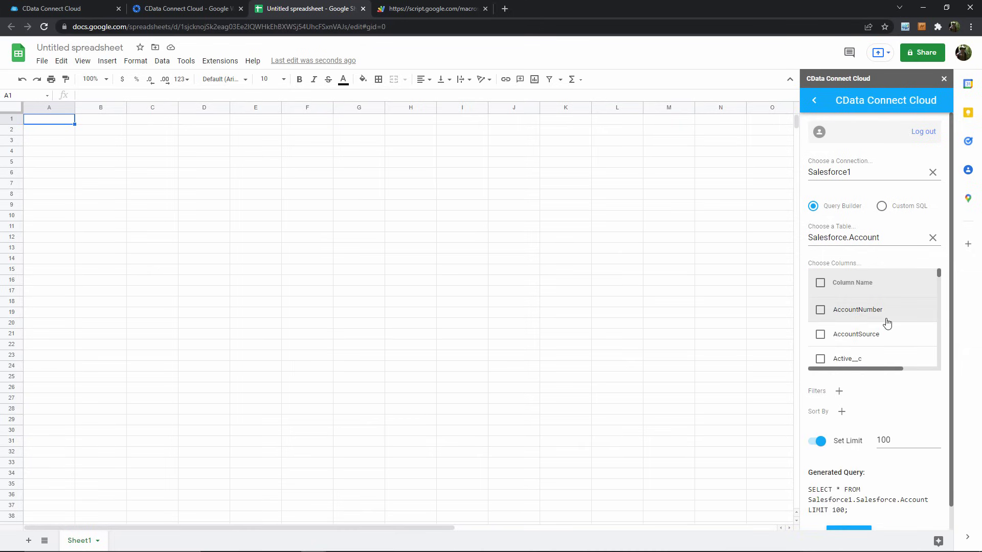
{"action": "scroll", "coordinate": [881, 336], "scroll_direction": "down", "scroll_amount": 3}
{"action": "scroll", "coordinate": [929, 420], "scroll_direction": "down", "scroll_amount": 1}
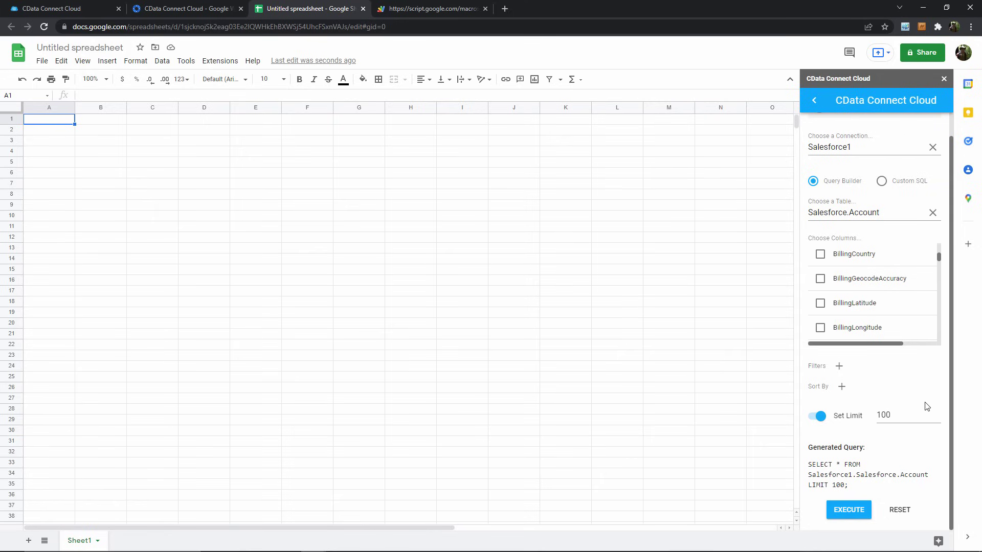
- Execute the LIMIT 100 Account query into the current sheet and scroll through the imported rows
{"action": "left_click", "coordinate": [855, 513]}
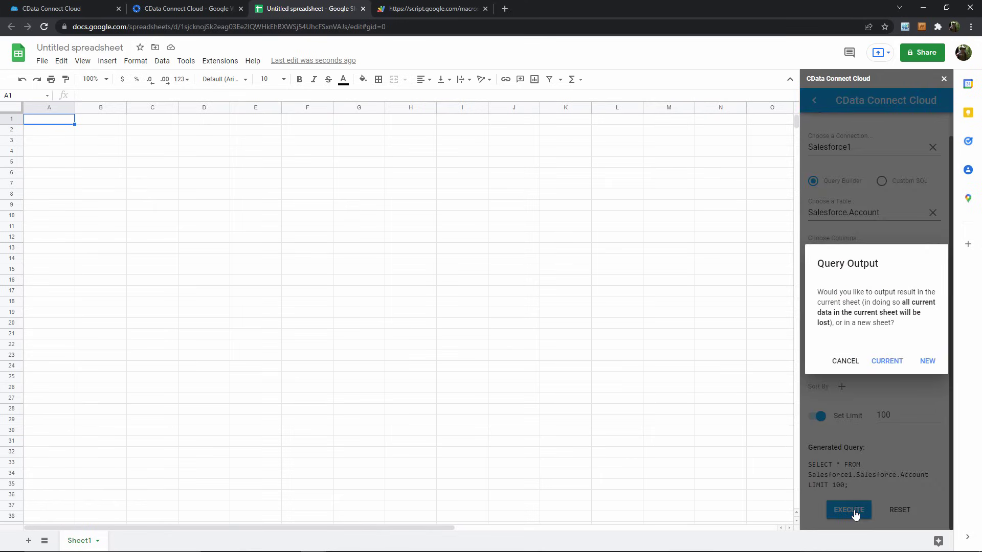
{"action": "left_click", "coordinate": [887, 362]}
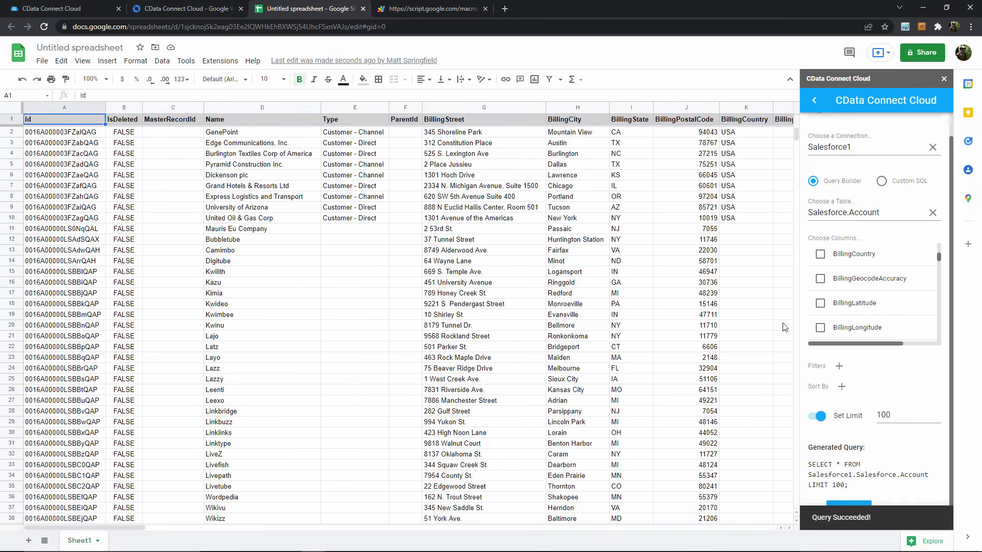
{"action": "scroll", "coordinate": [289, 209], "scroll_direction": "down", "scroll_amount": 1}
{"action": "scroll", "coordinate": [289, 209], "scroll_direction": "down", "scroll_amount": 5}
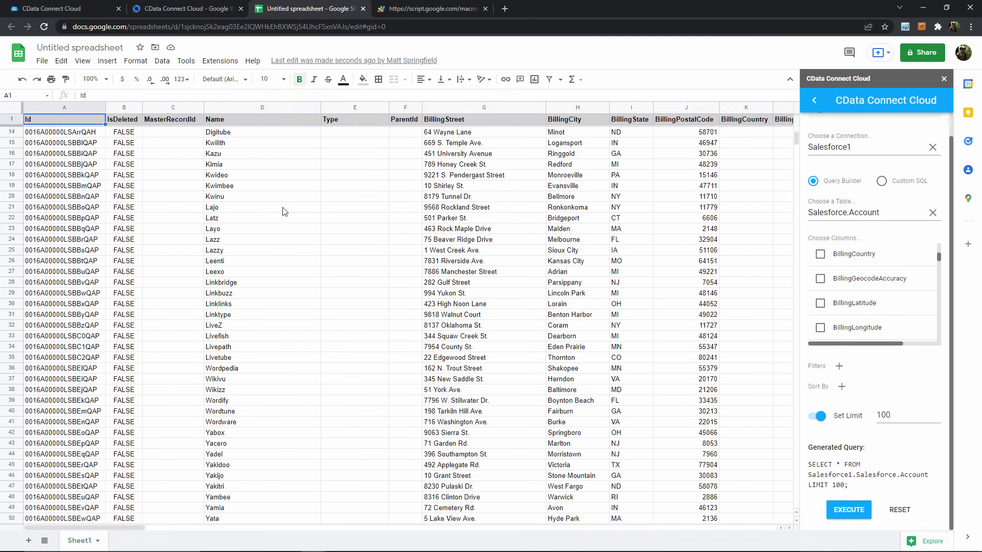
{"action": "scroll", "coordinate": [284, 215], "scroll_direction": "down", "scroll_amount": 2}
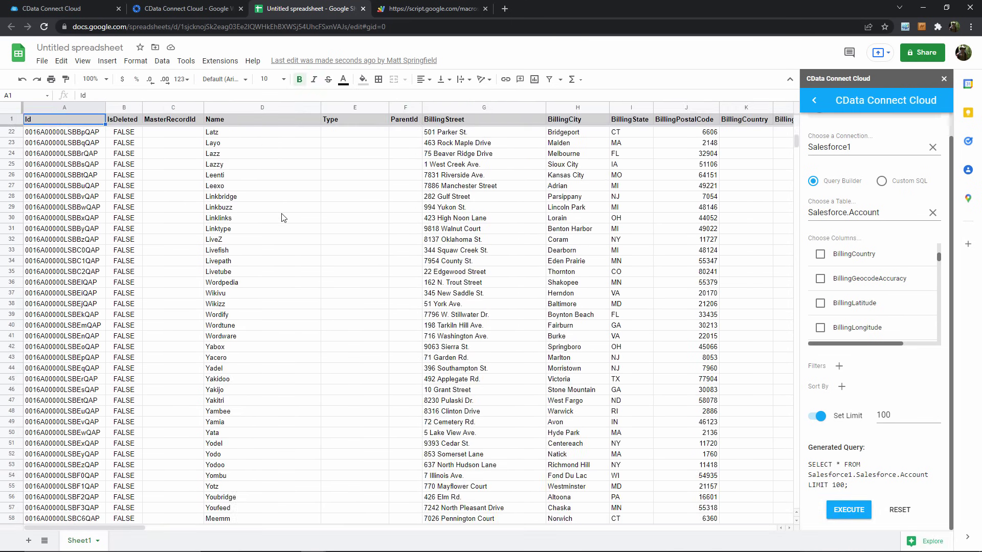
{"action": "scroll", "coordinate": [284, 218], "scroll_direction": "up", "scroll_amount": 8}
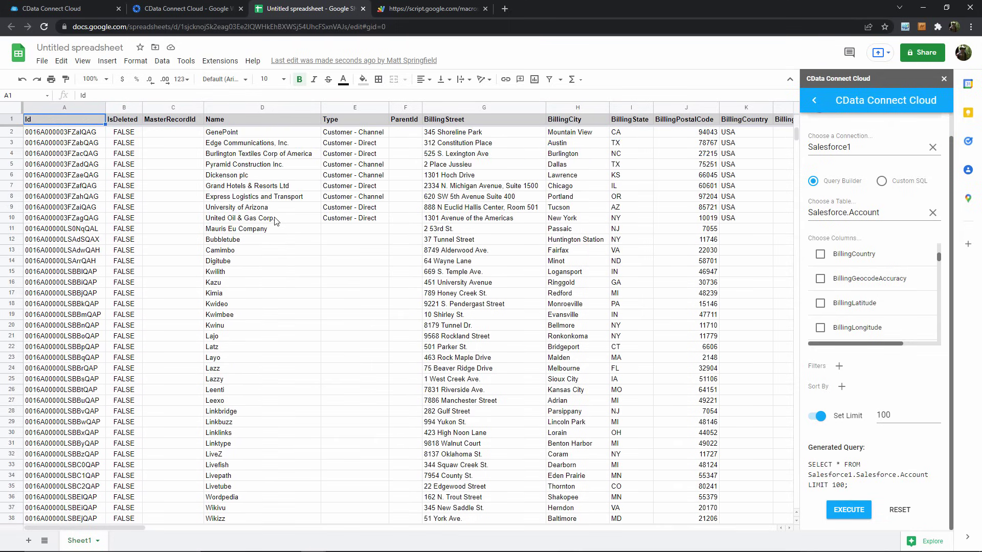